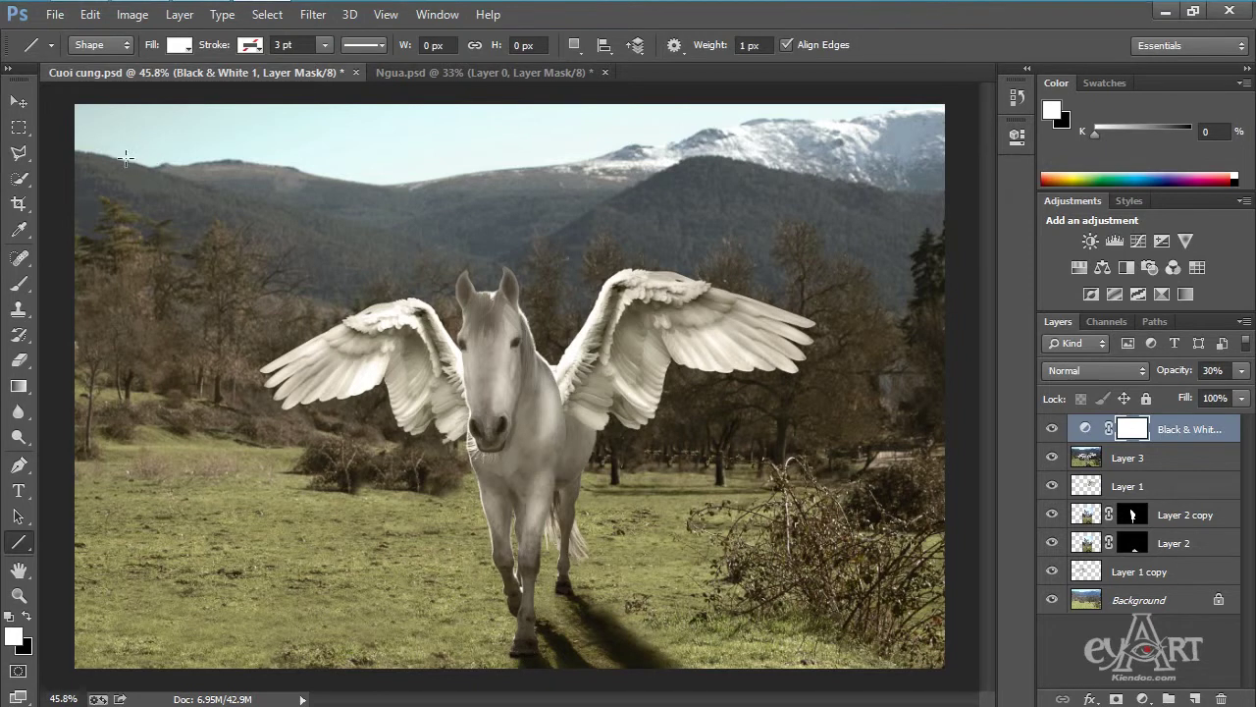
# Draw six separate 1 px white lines fanning out from the sky above the left-hand mountains across the horse and meadow.
pyautogui.moveTo(134, 155); pyautogui.dragTo(458, 676)
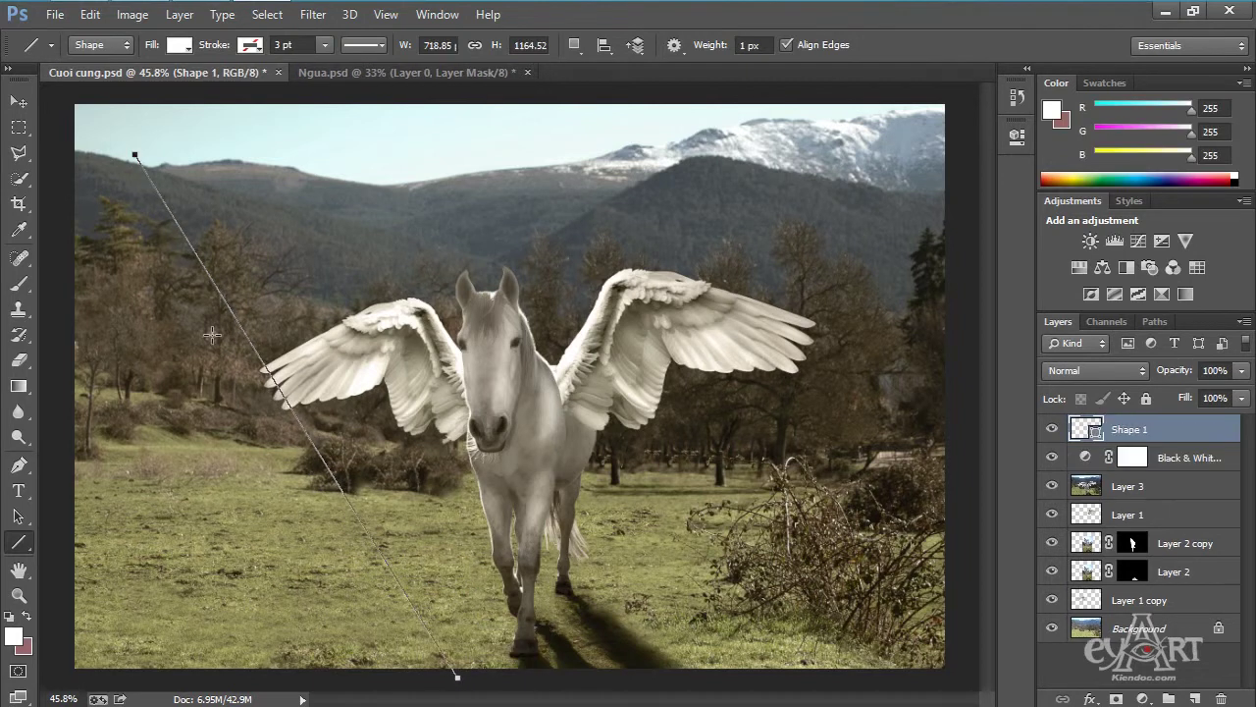
pyautogui.moveTo(143, 151); pyautogui.dragTo(495, 673)
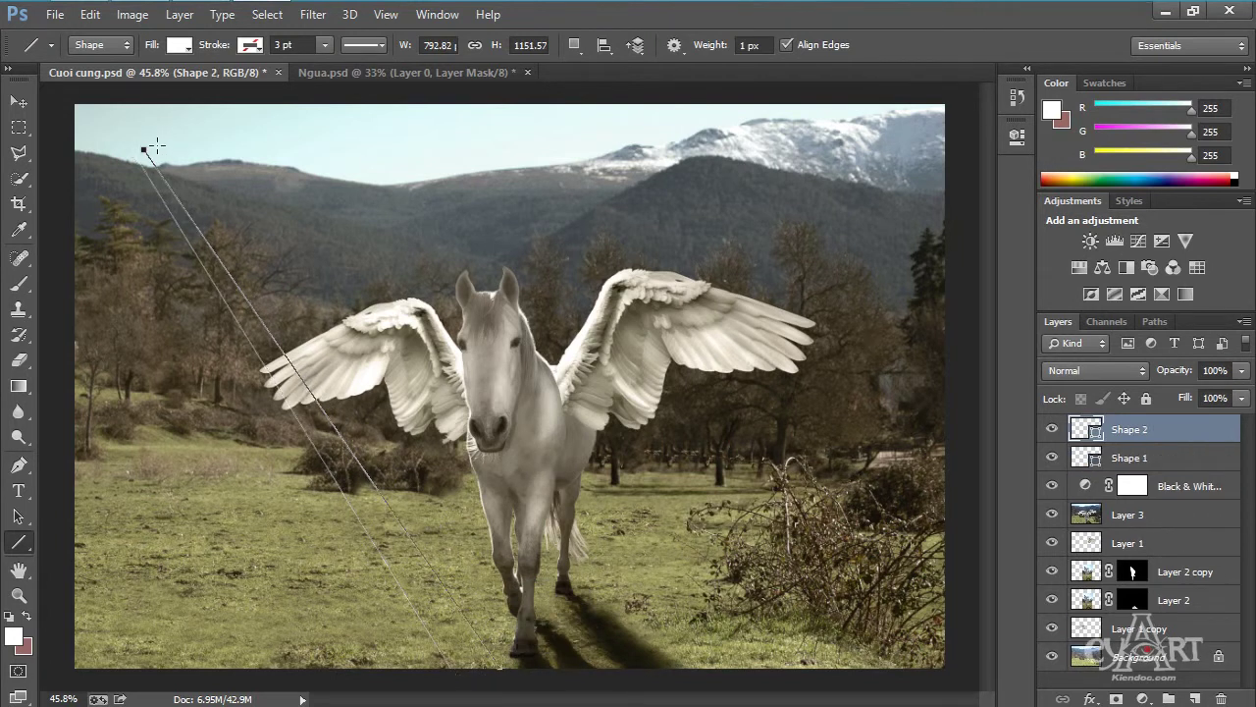
pyautogui.moveTo(148, 144); pyautogui.dragTo(633, 601)
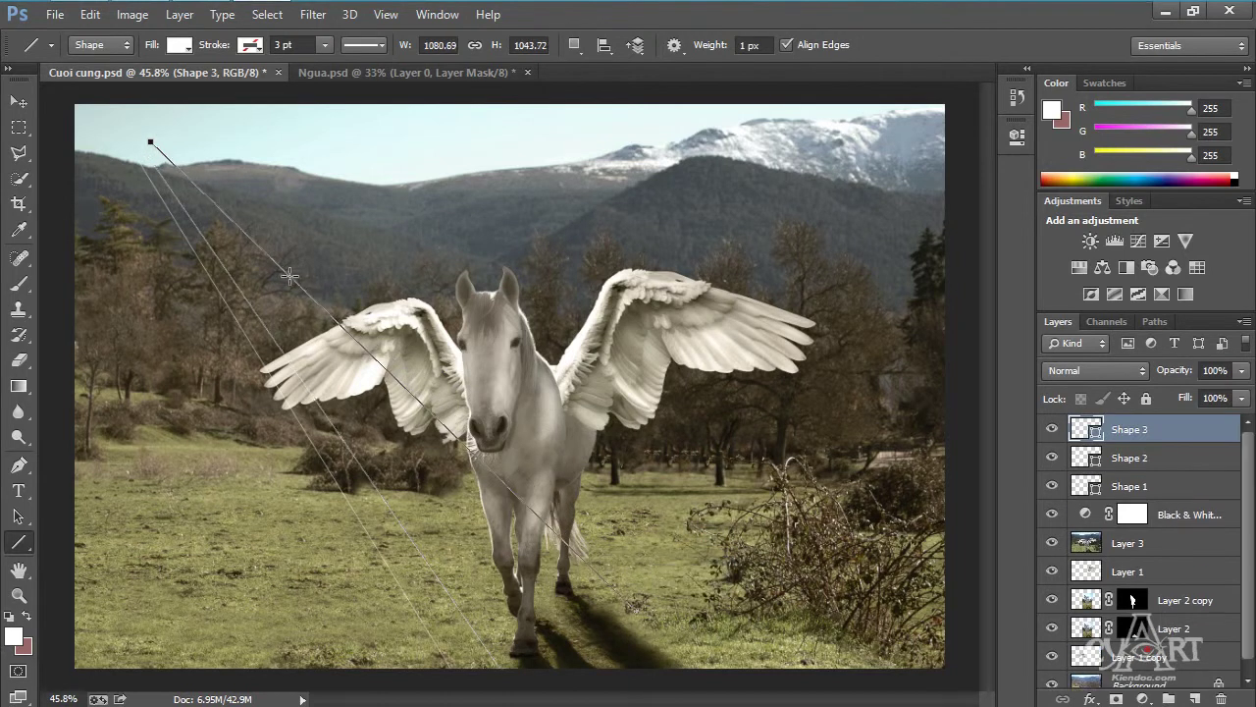
pyautogui.moveTo(152, 138); pyautogui.dragTo(676, 582)
pyautogui.moveTo(159, 135); pyautogui.dragTo(687, 458)
pyautogui.moveTo(163, 129)
pyautogui.mouseDown()
pyautogui.moveTo(677, 378)
pyautogui.moveTo(666, 380)
pyautogui.mouseUp()
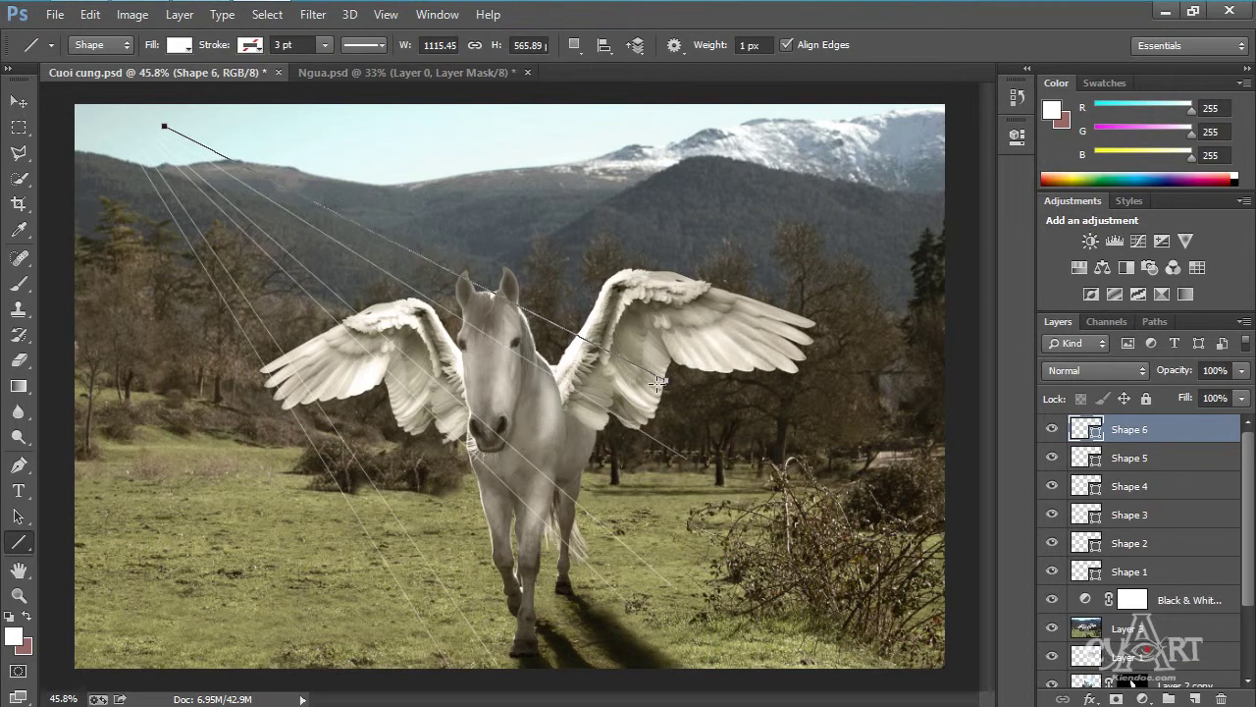
pyautogui.press('Return')
# Merge the six line shape layers into one layer and rasterize it.
pyautogui.keyDown('shift'); pyautogui.click(1184, 576); pyautogui.keyUp('shift')
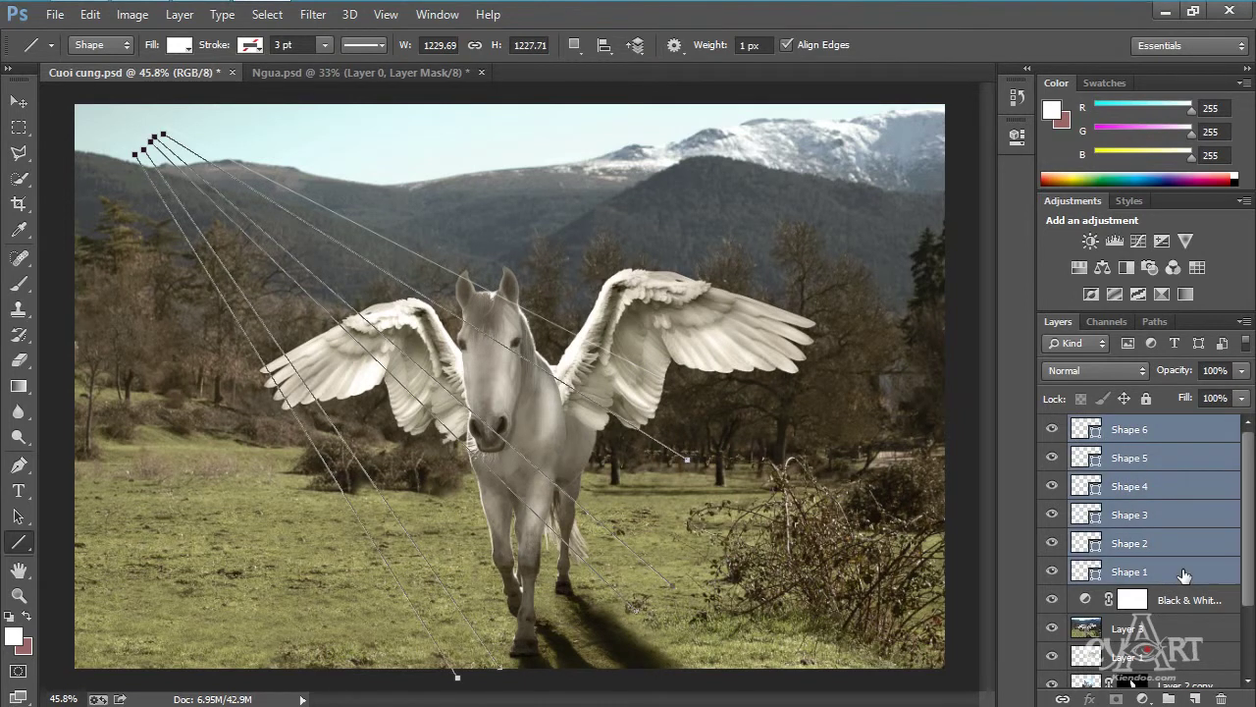
pyautogui.hotkey('ctrl', 'e')
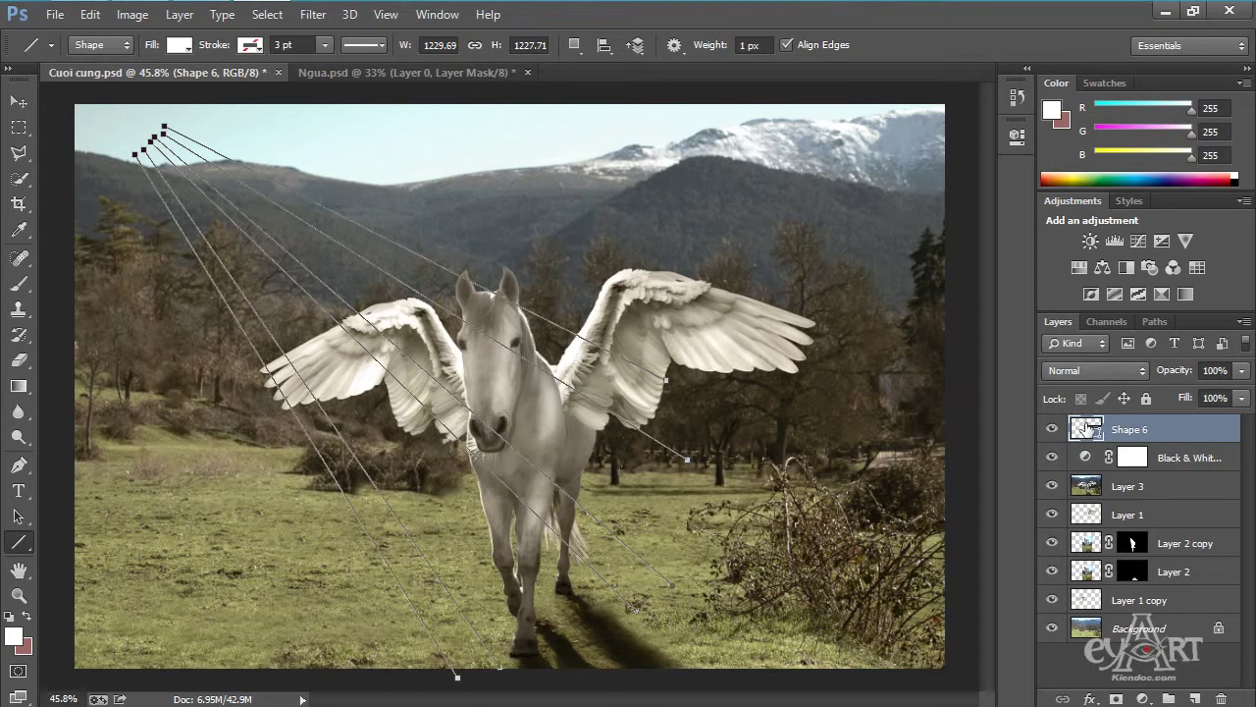
pyautogui.rightClick(1092, 432)
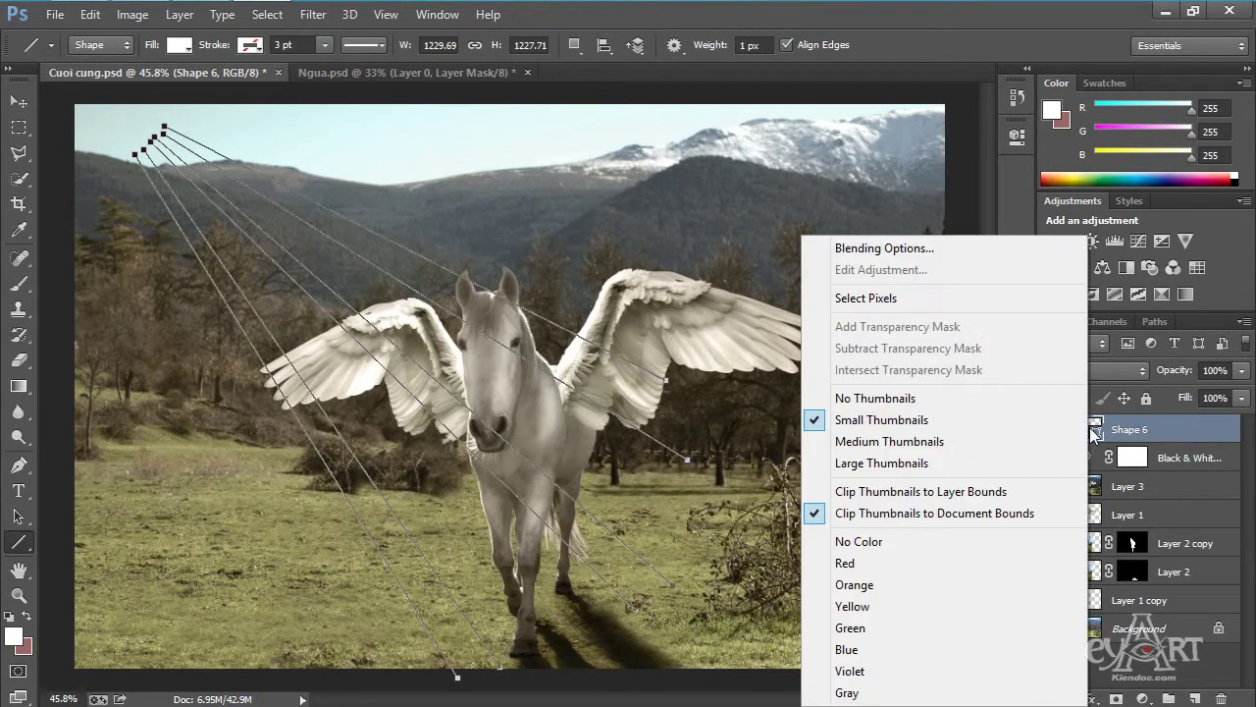
pyautogui.rightClick(1180, 426)
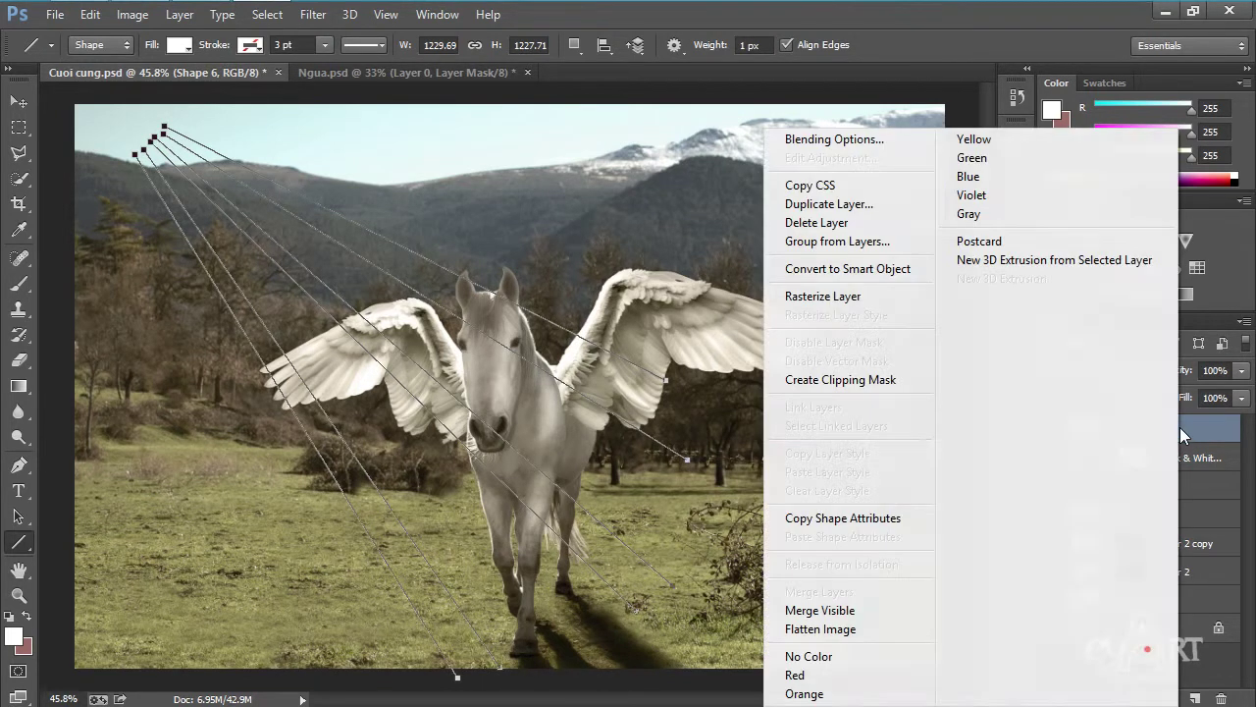
pyautogui.click(847, 297)
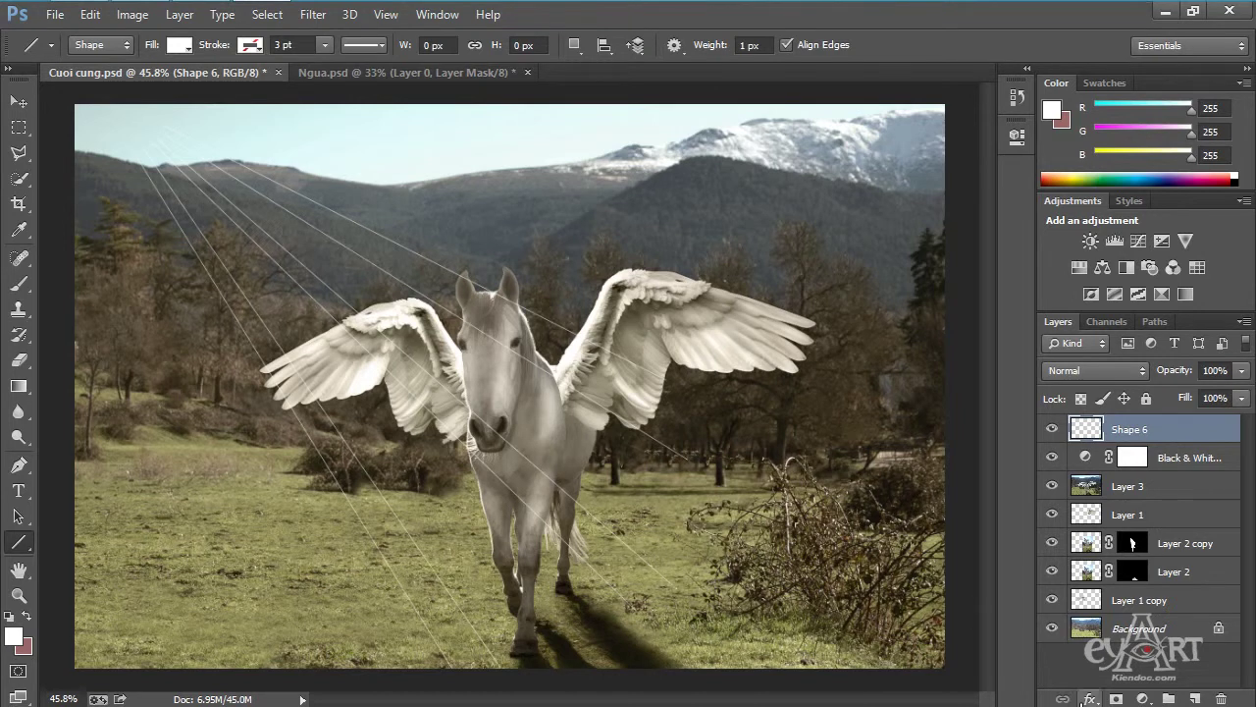
# Add an Inner Glow effect with a near-white glow colour to the merged lines layer.
pyautogui.click(1089, 699)
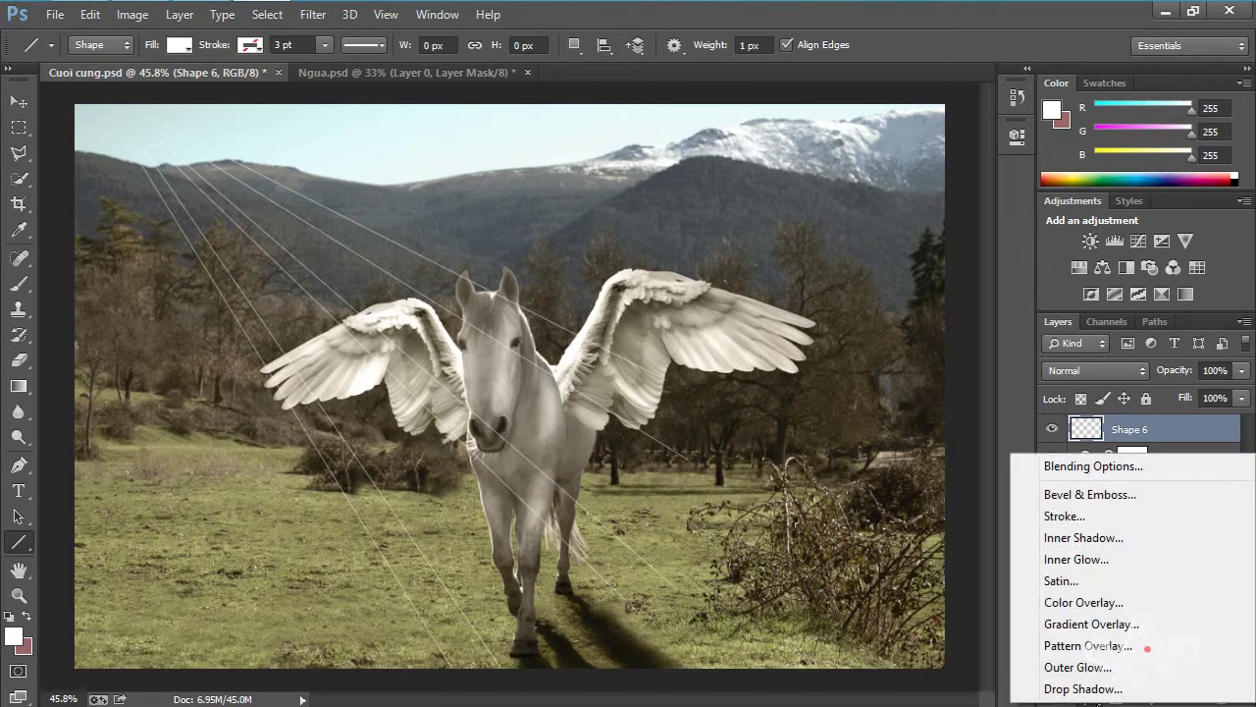
pyautogui.click(1081, 465)
pyautogui.moveTo(831, 189); pyautogui.dragTo(956, 66)
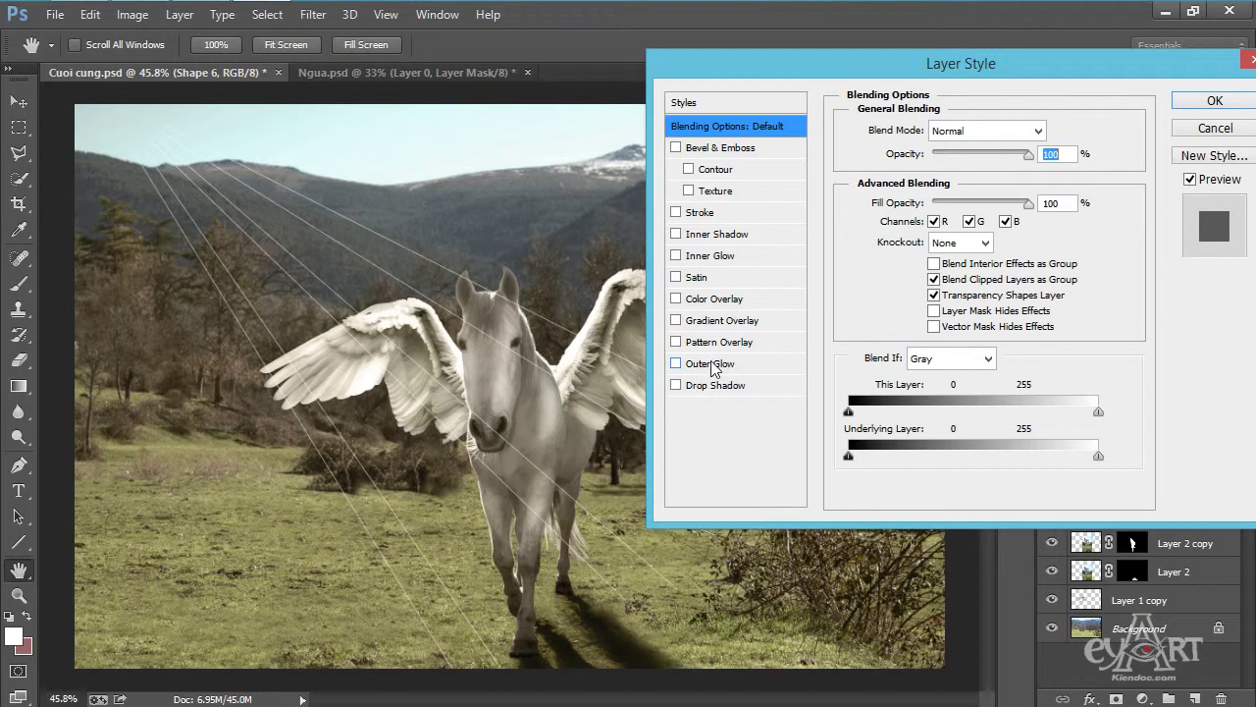
pyautogui.click(723, 258)
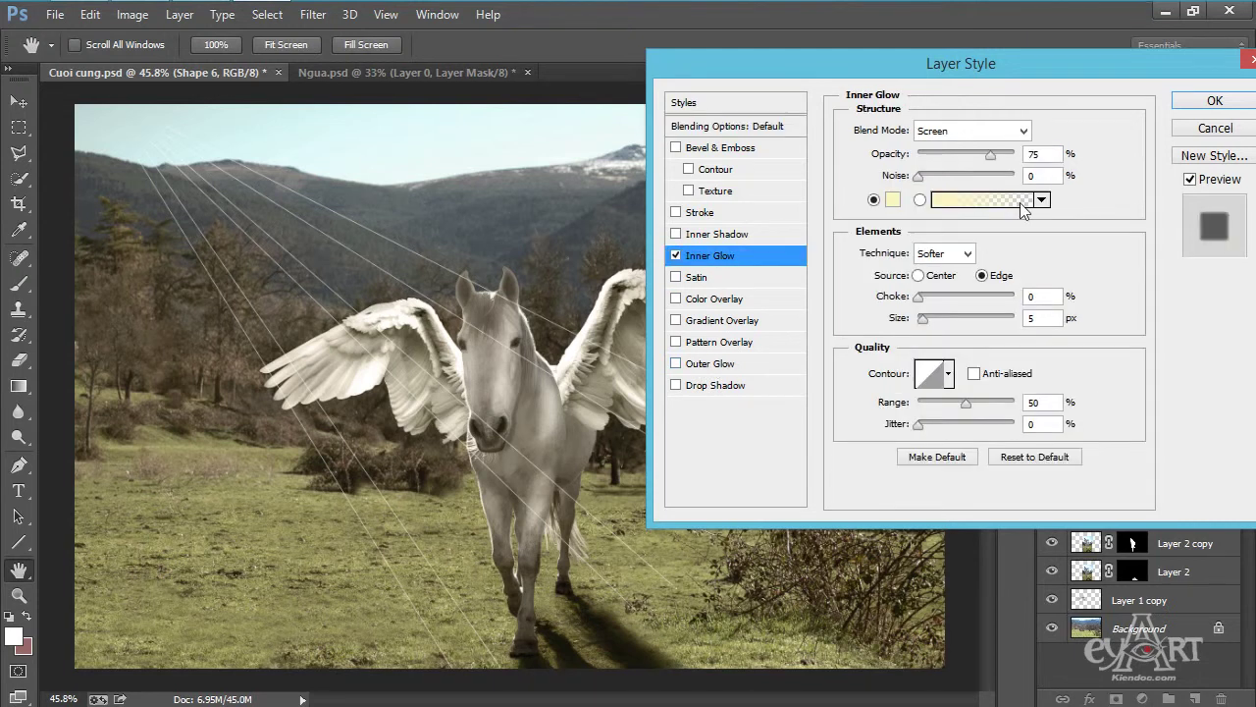
pyautogui.click(892, 200)
pyautogui.click(468, 198)
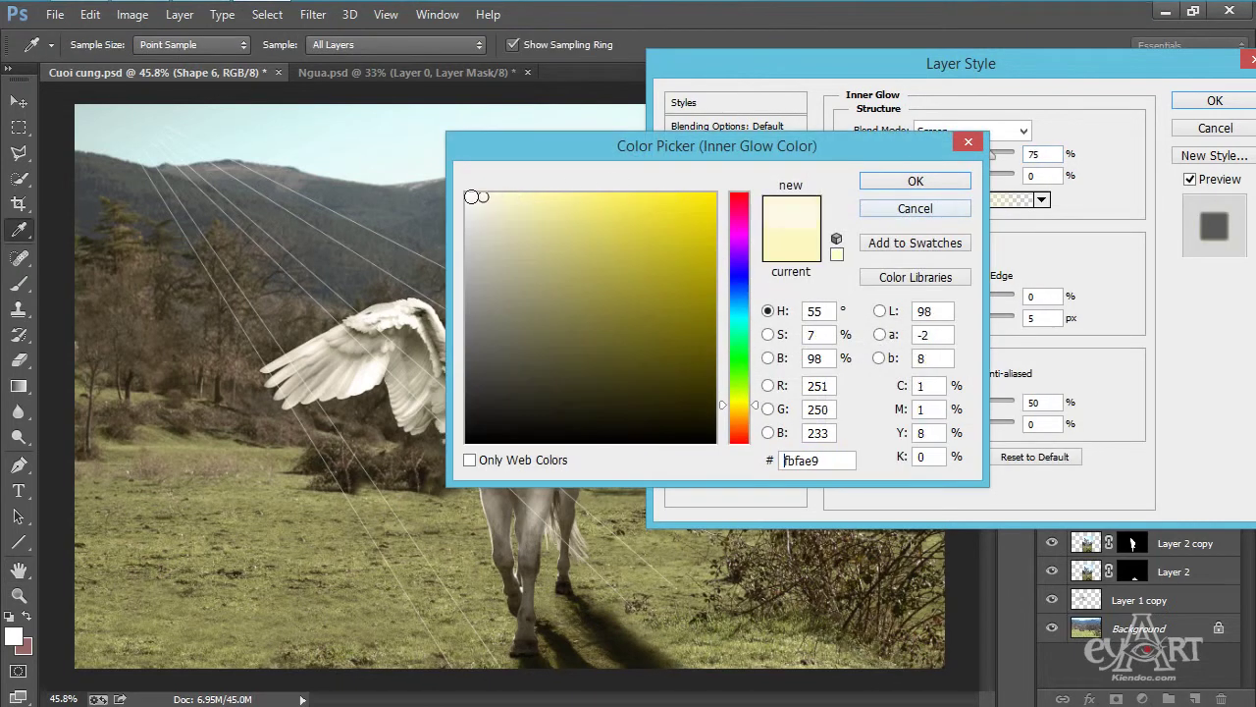
pyautogui.click(912, 181)
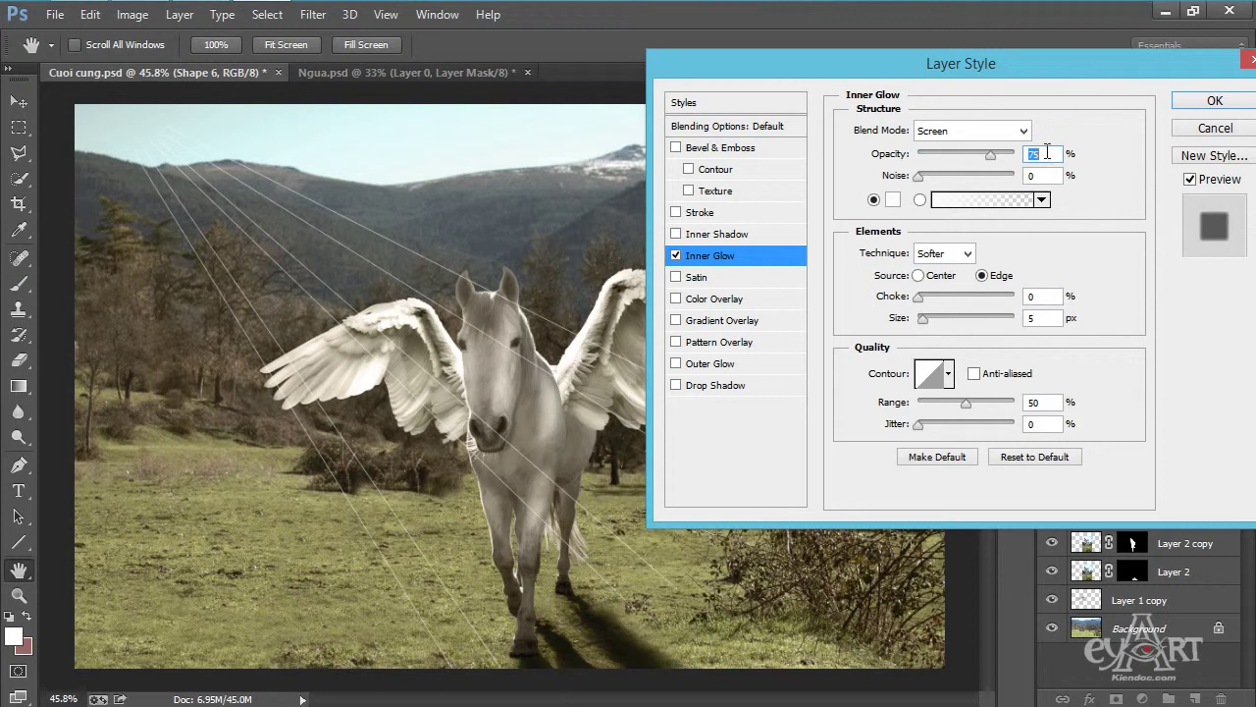
# Set the Inner Glow's opacity to 60%, choke to 19% and size to 57 px.
pyautogui.write('60')
pyautogui.click(1046, 298)
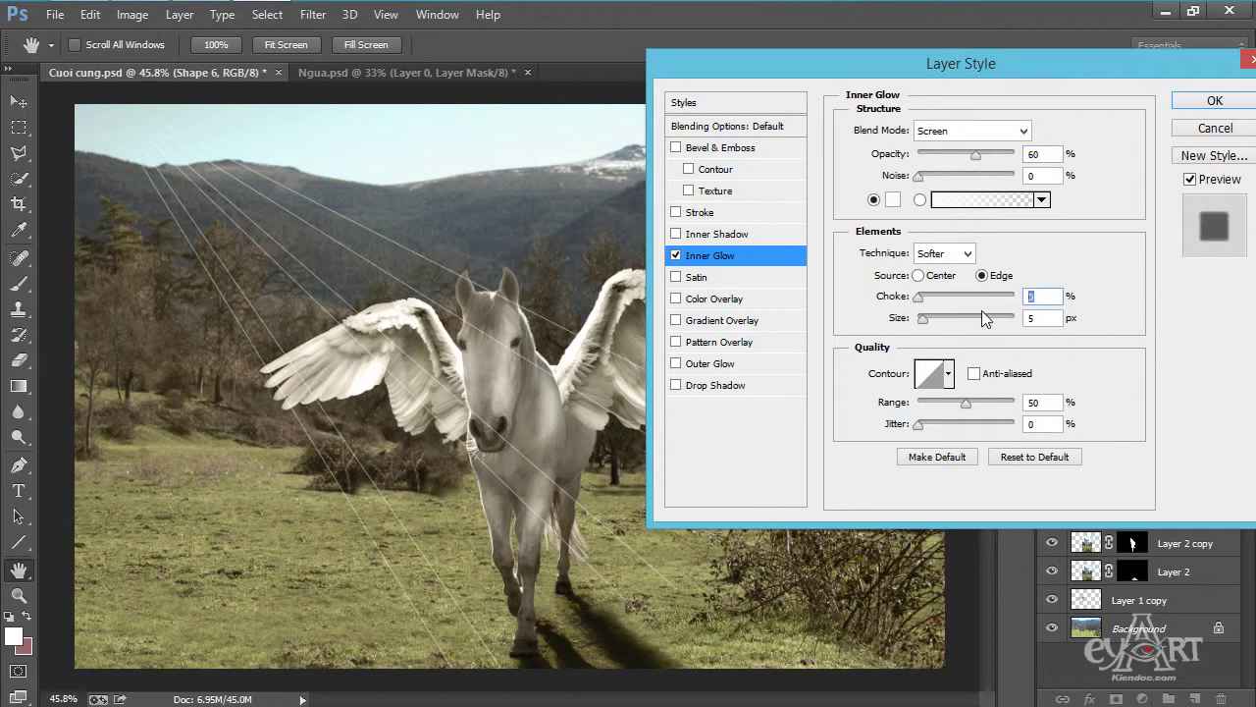
pyautogui.write('15')
pyautogui.click(1057, 318)
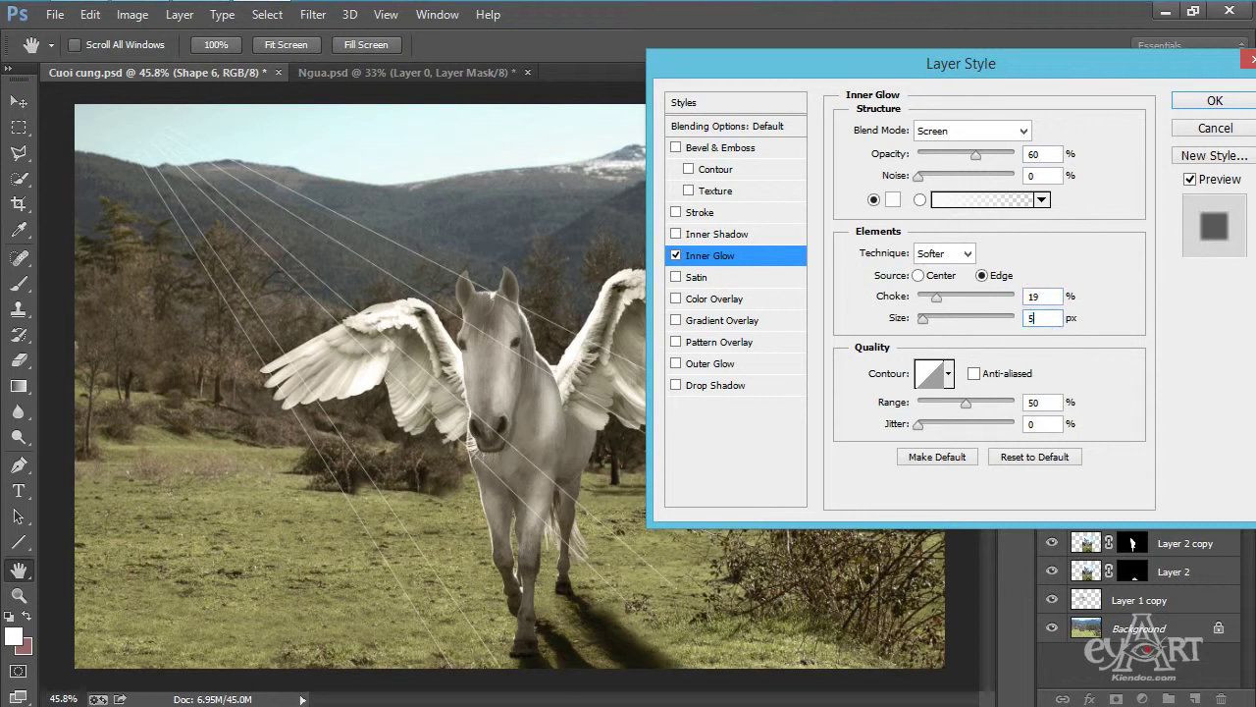
pyautogui.write('7')
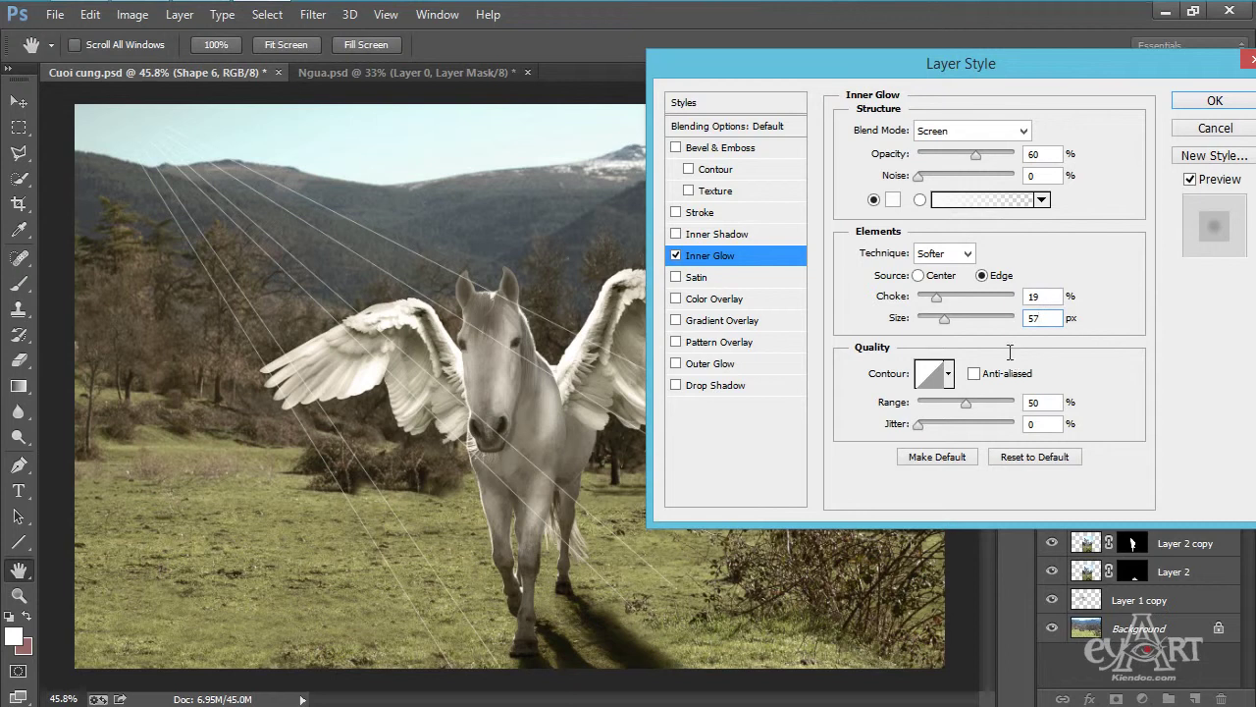
# Add an Outer Glow to the lines with 2% spread and 36 px size, and apply the layer style.
pyautogui.click(757, 364)
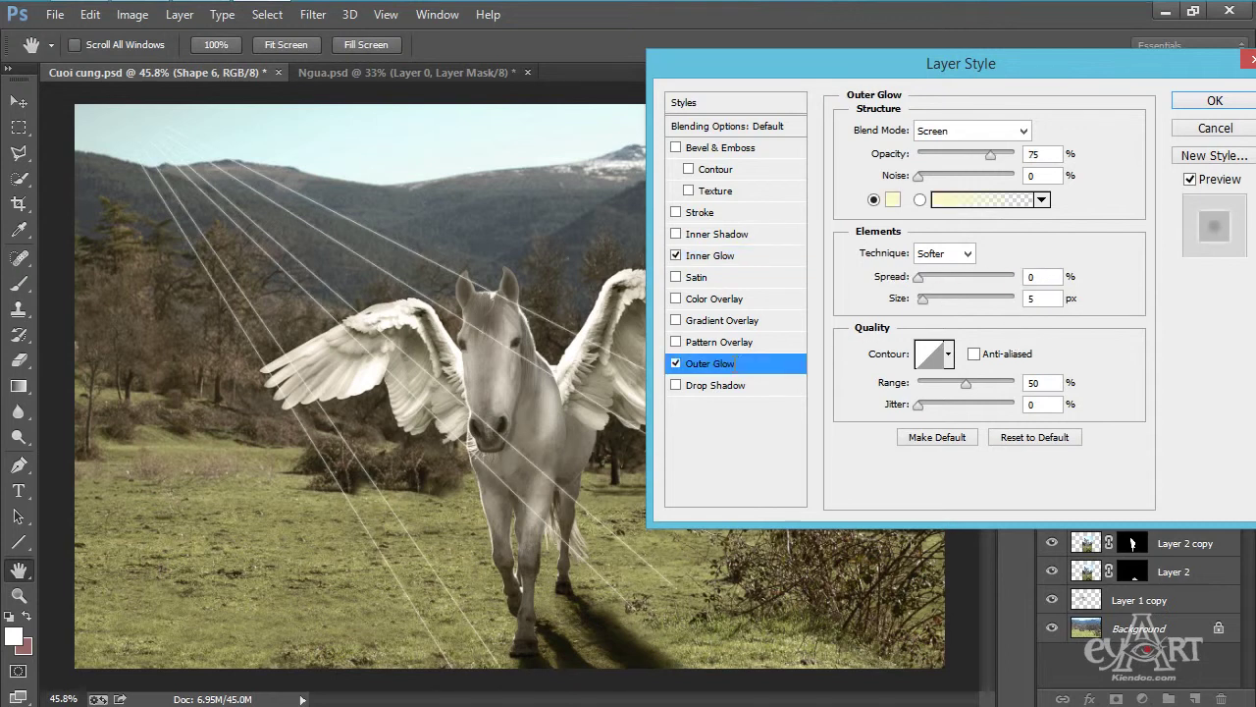
pyautogui.click(997, 162)
pyautogui.doubleClick(1037, 278)
pyautogui.write('2')
pyautogui.doubleClick(1039, 298)
pyautogui.write('36')
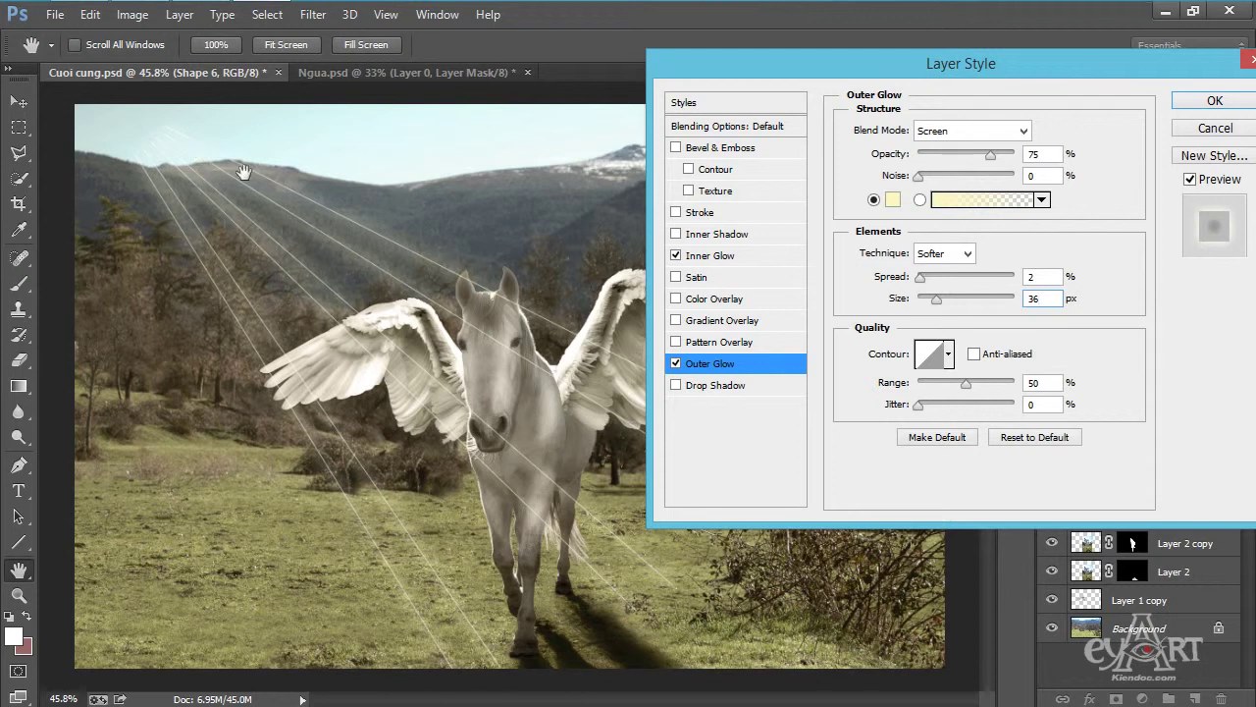
pyautogui.click(1213, 102)
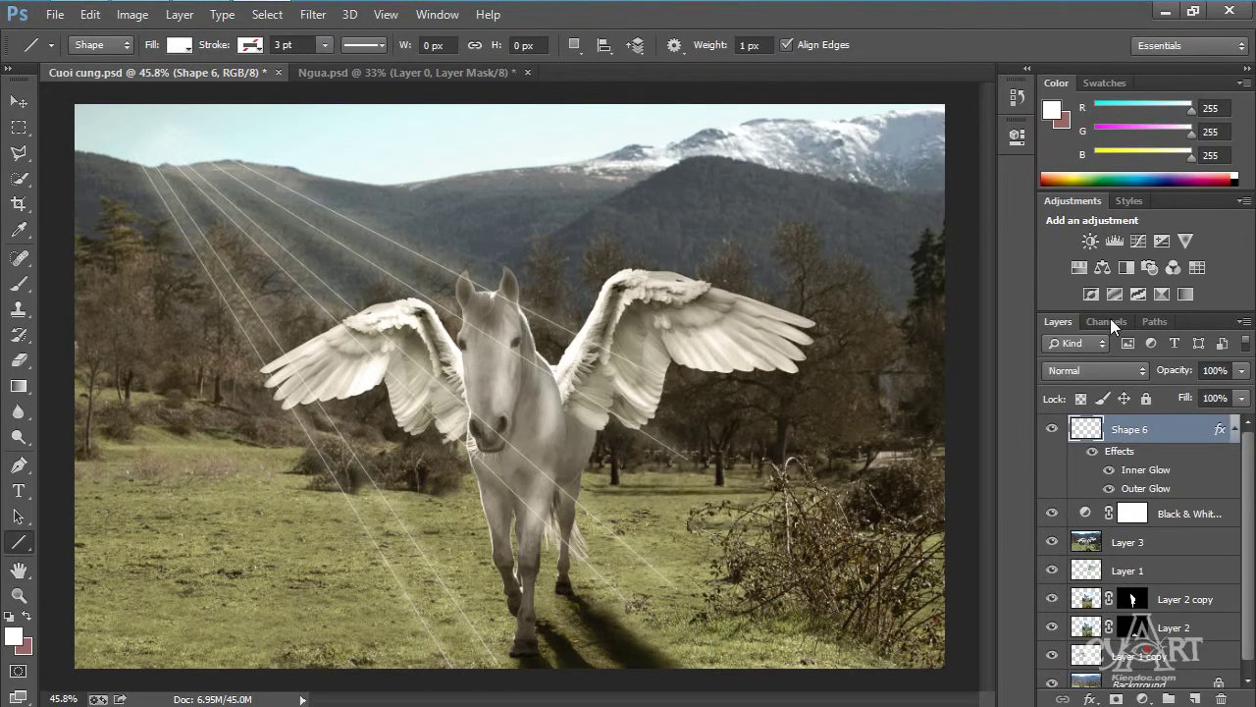
pyautogui.click(1241, 373)
pyautogui.moveTo(1234, 397); pyautogui.dragTo(1213, 401)
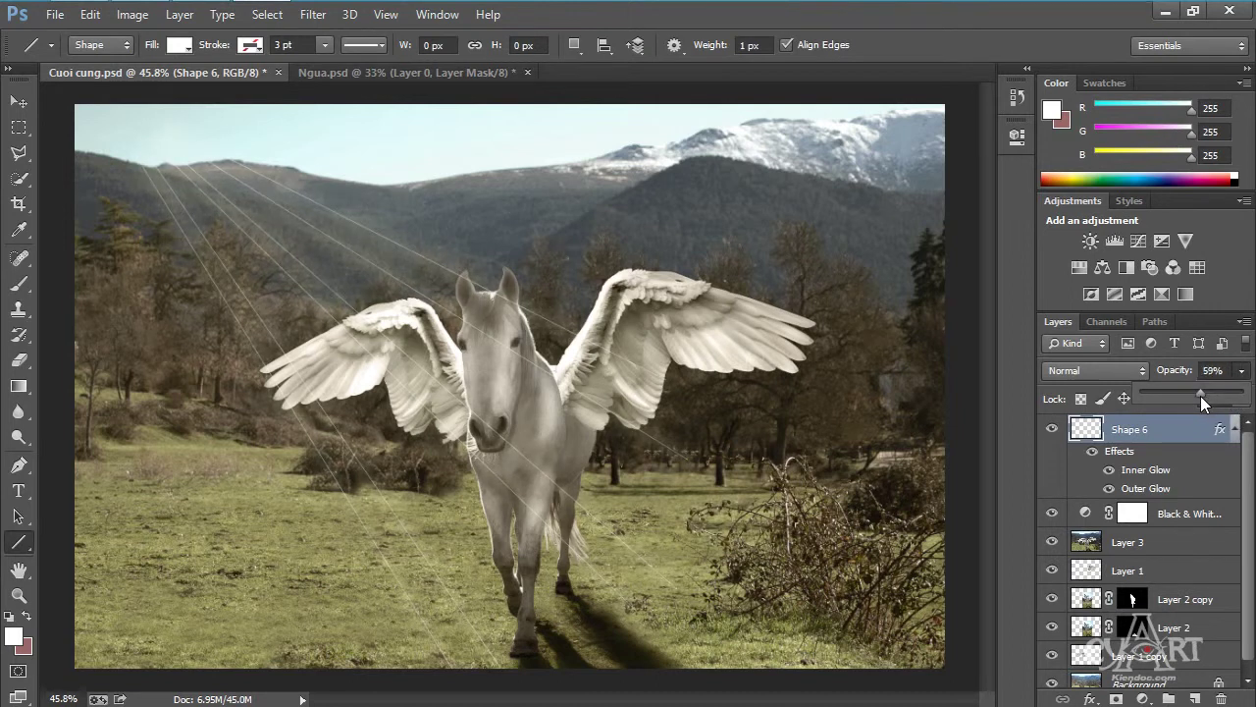
pyautogui.moveTo(1200, 395); pyautogui.dragTo(1243, 396)
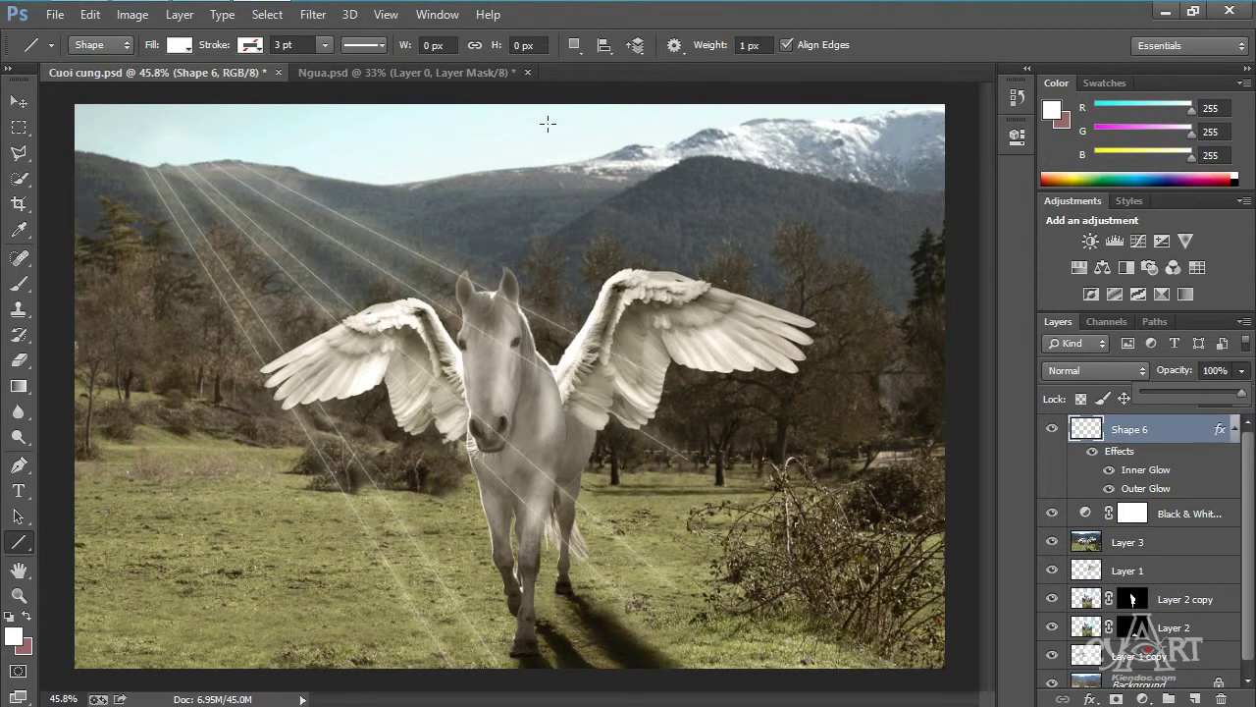
# Apply a Radial Blur to the lines layer using the Spin method and Good quality.
pyautogui.click(310, 16)
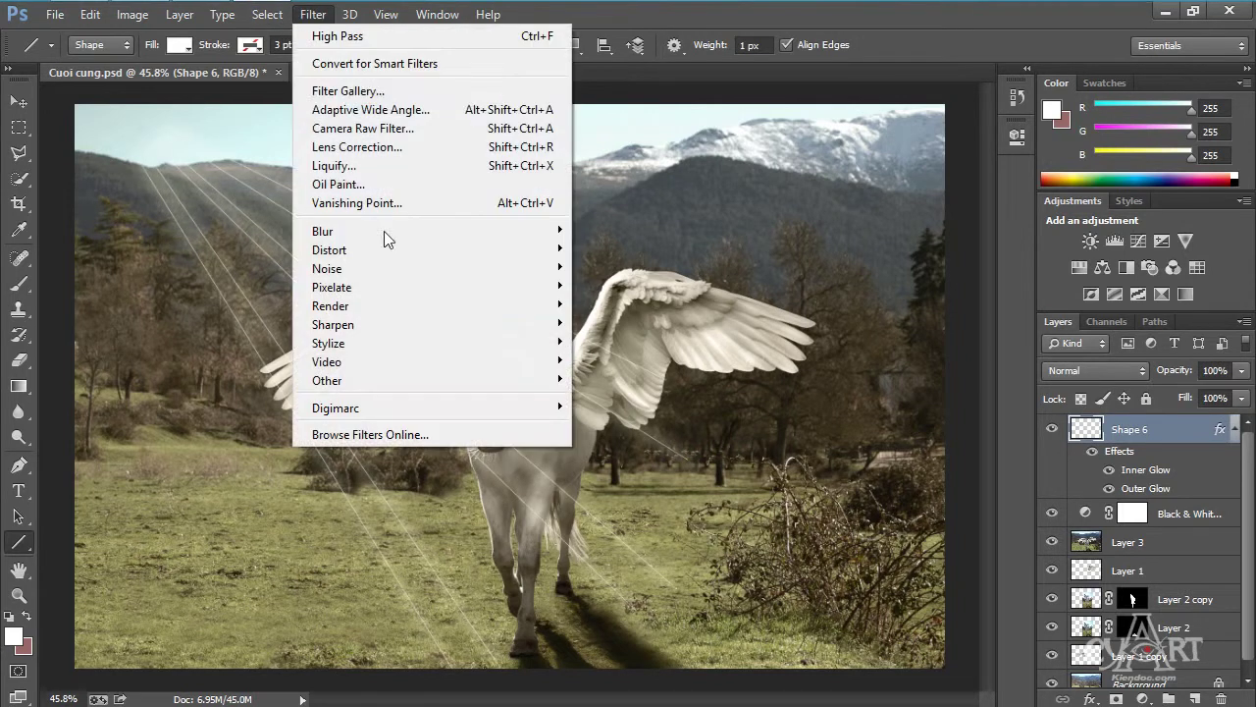
pyautogui.moveTo(448, 228)
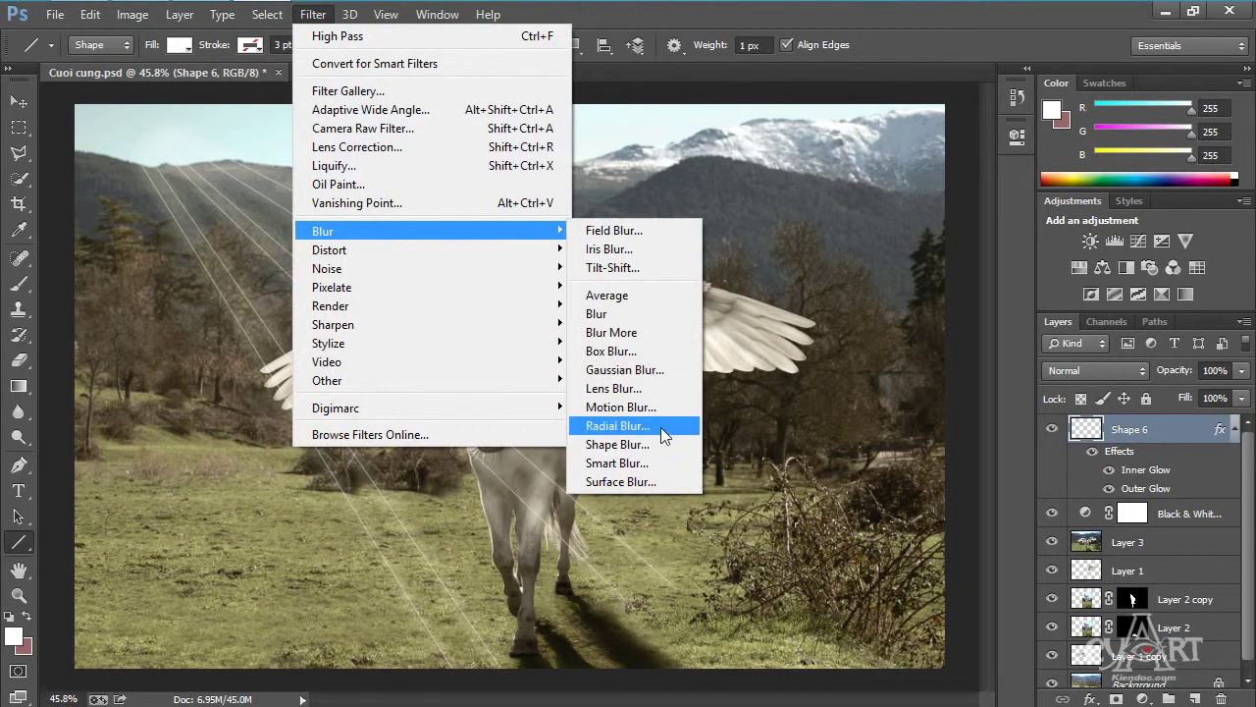
pyautogui.click(634, 427)
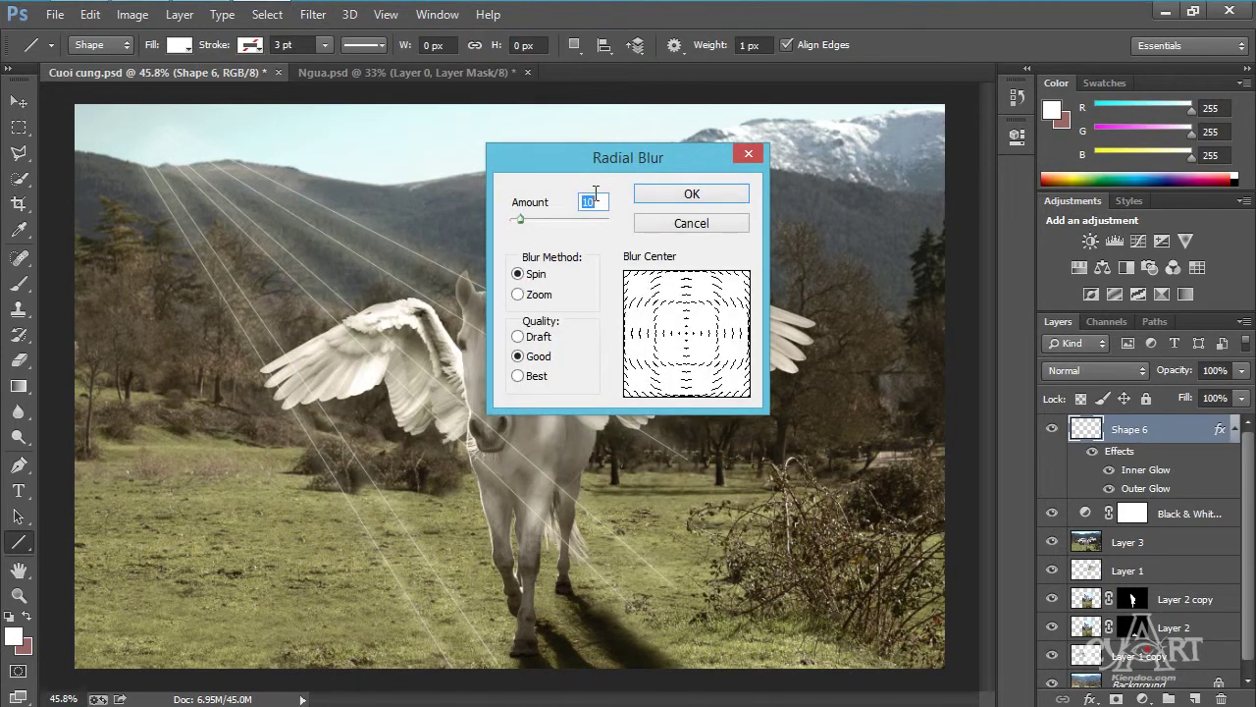
pyautogui.write('1')
pyautogui.click(689, 195)
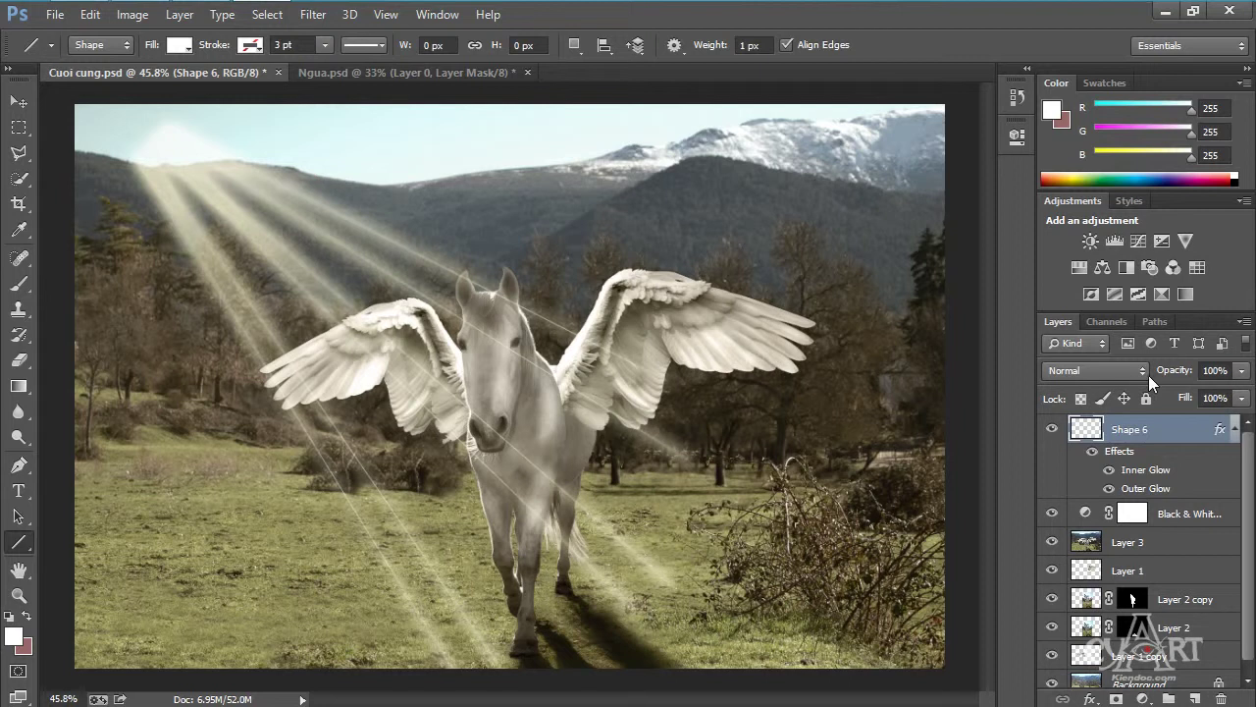
# Lower the blurred rays layer's opacity to 40%.
pyautogui.click(1241, 370)
pyautogui.moveTo(1239, 393); pyautogui.dragTo(1177, 394)
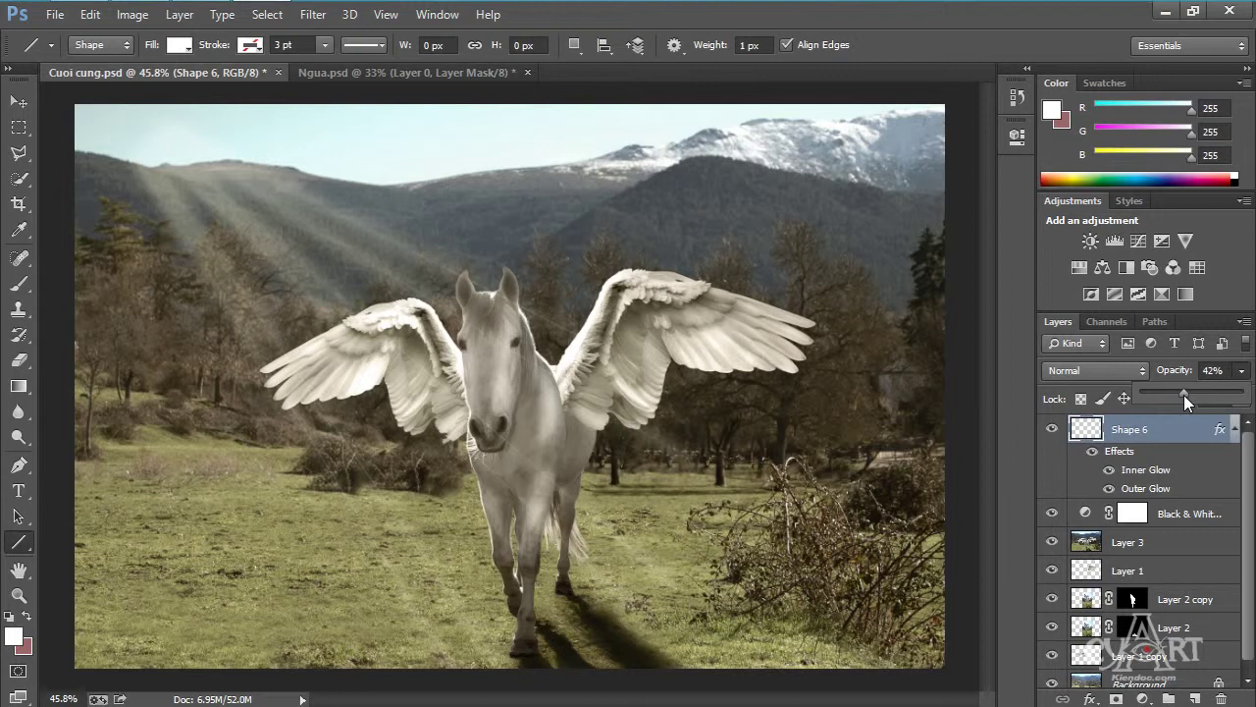
pyautogui.click(1217, 370)
pyautogui.write('40')
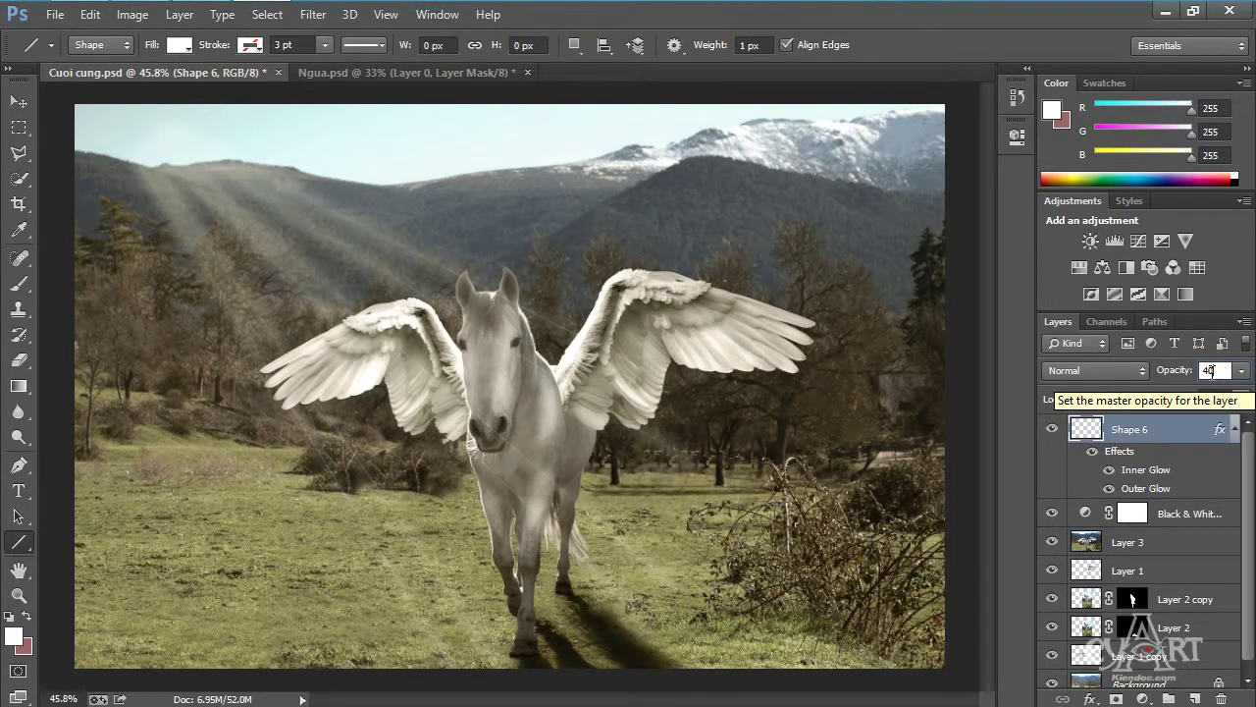
pyautogui.press('Return')
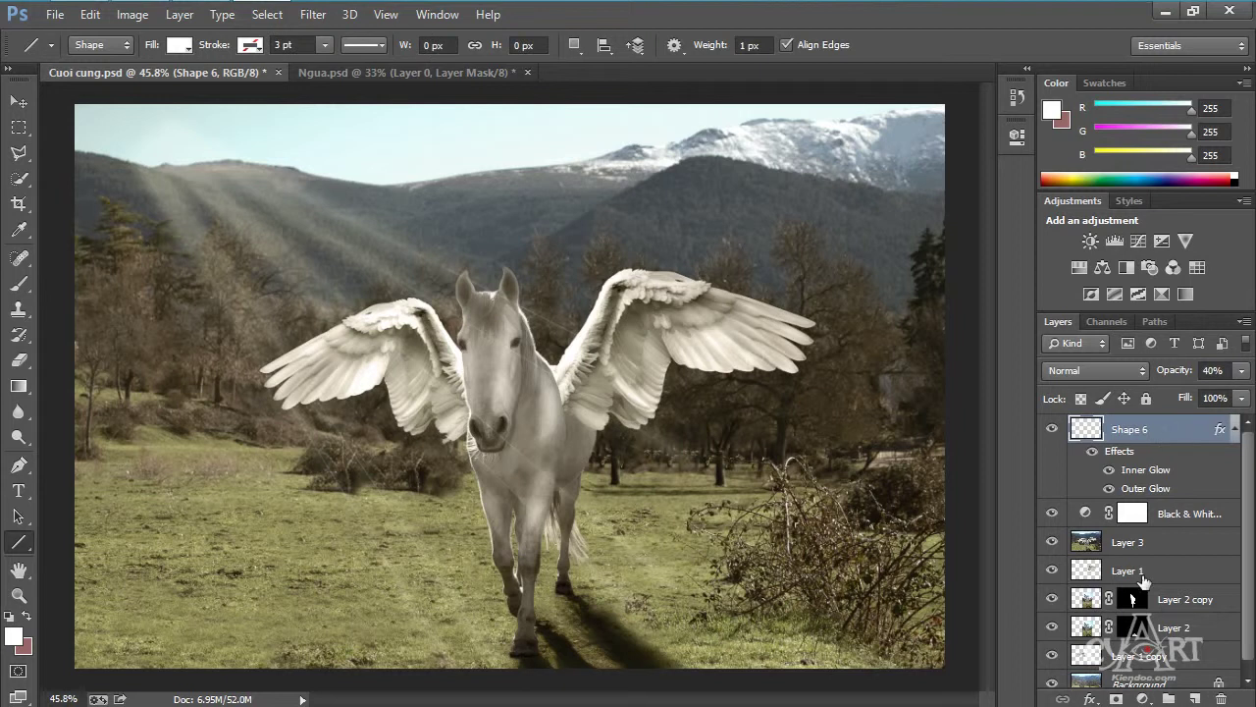
# Add a layer mask to the rays and fade their lower ends across the horse and meadow with a soft 170 px black brush at 30% opacity.
pyautogui.click(1116, 698)
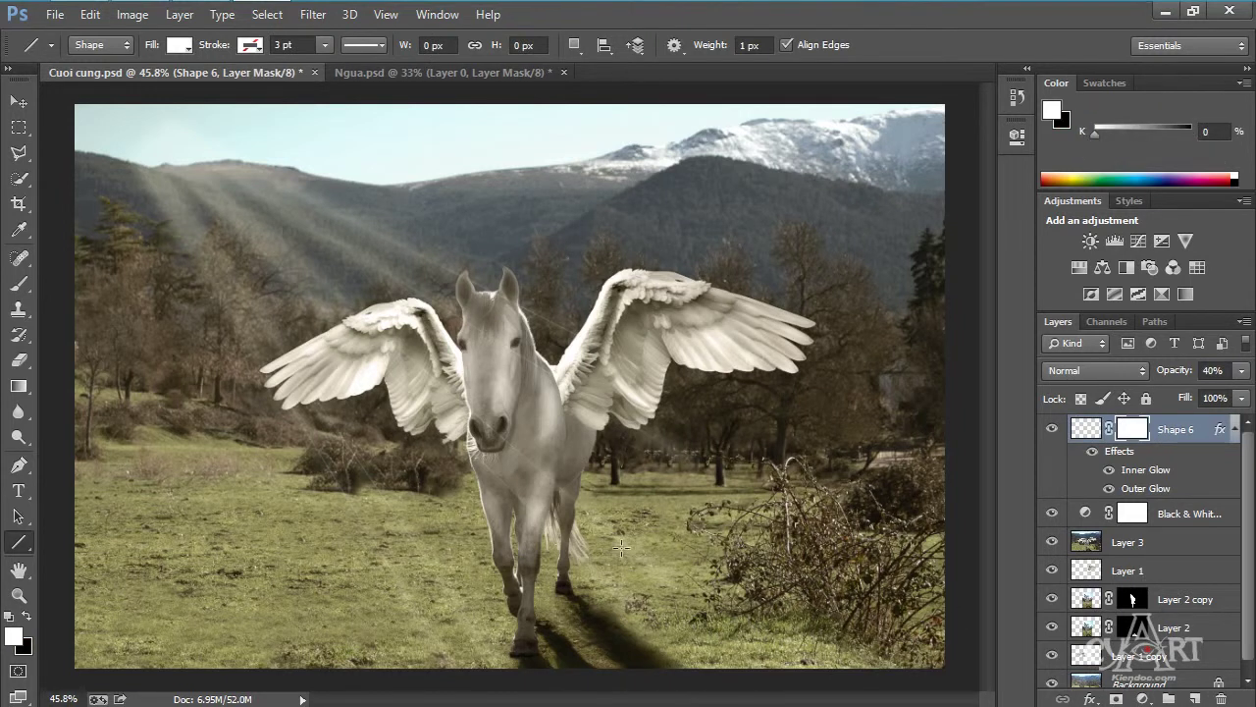
pyautogui.click(18, 283)
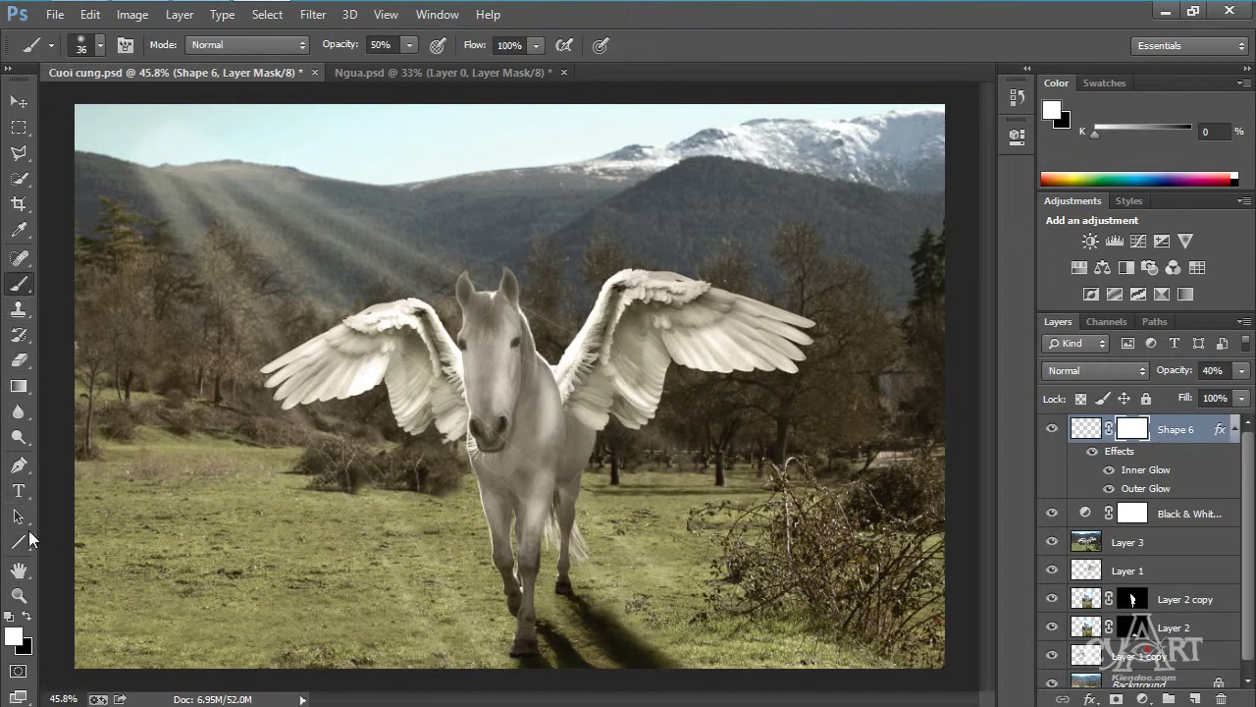
pyautogui.click(27, 618)
pyautogui.rightClick(566, 355)
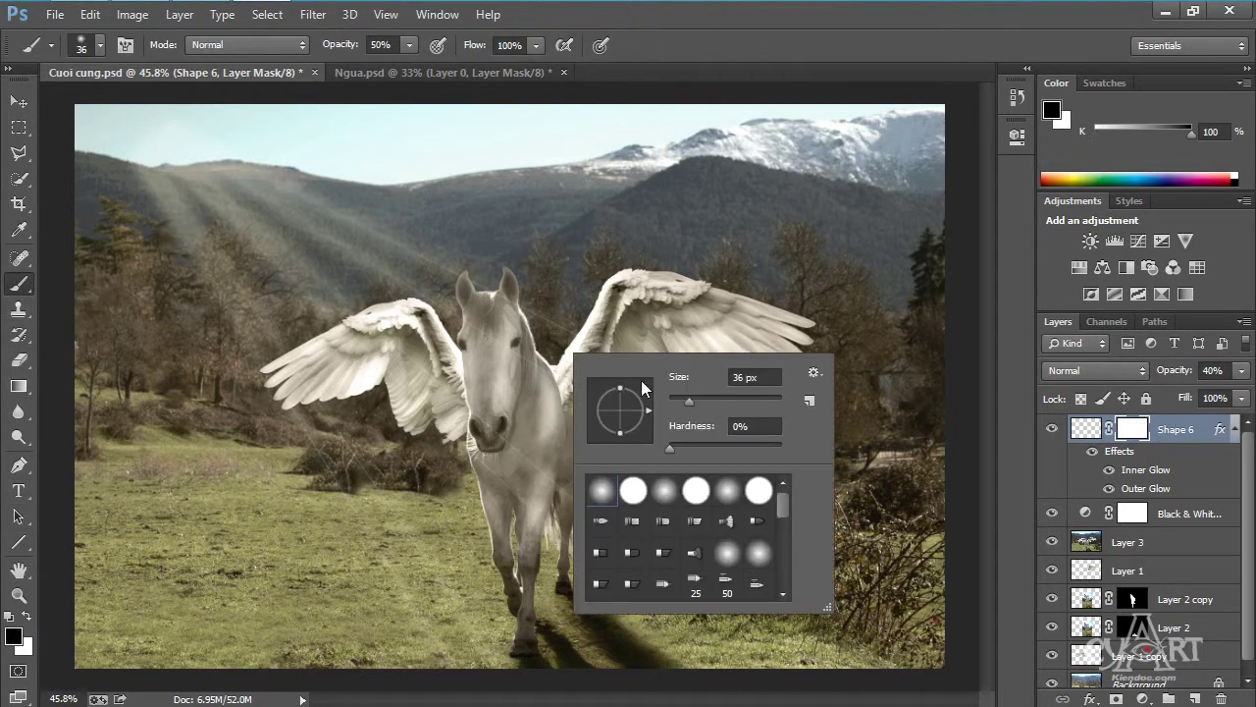
pyautogui.moveTo(688, 403); pyautogui.dragTo(744, 403)
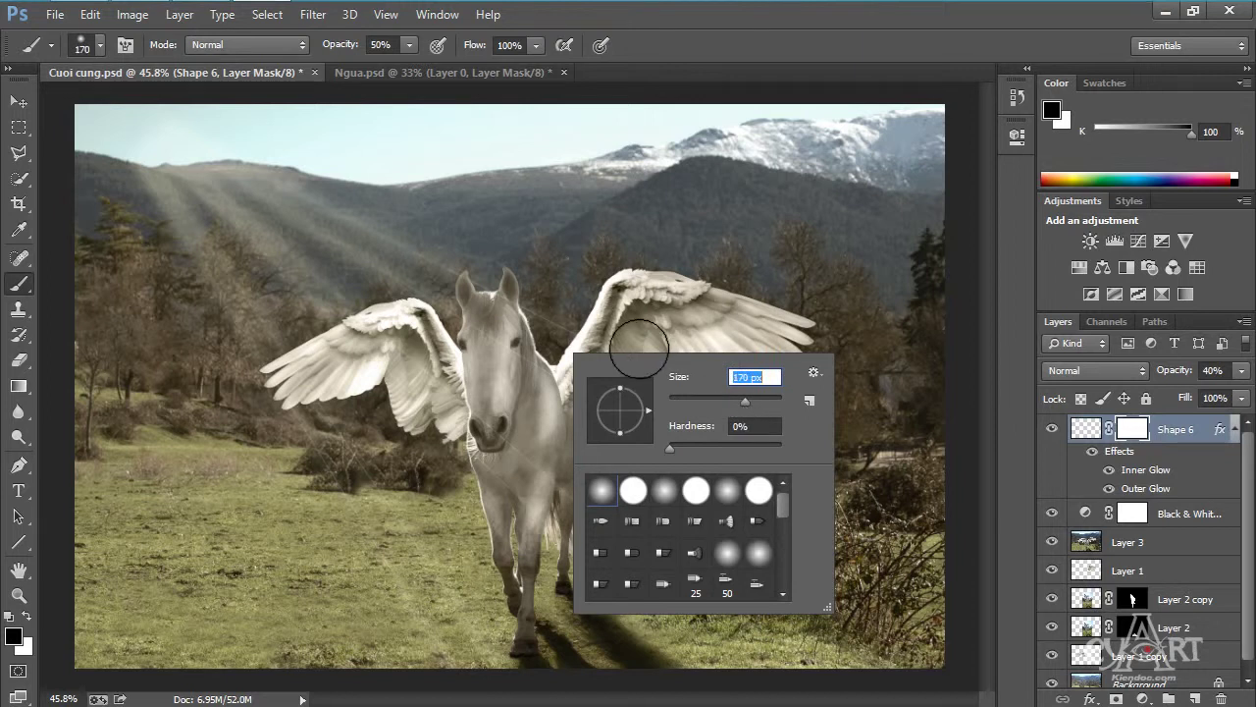
pyautogui.click(805, 54)
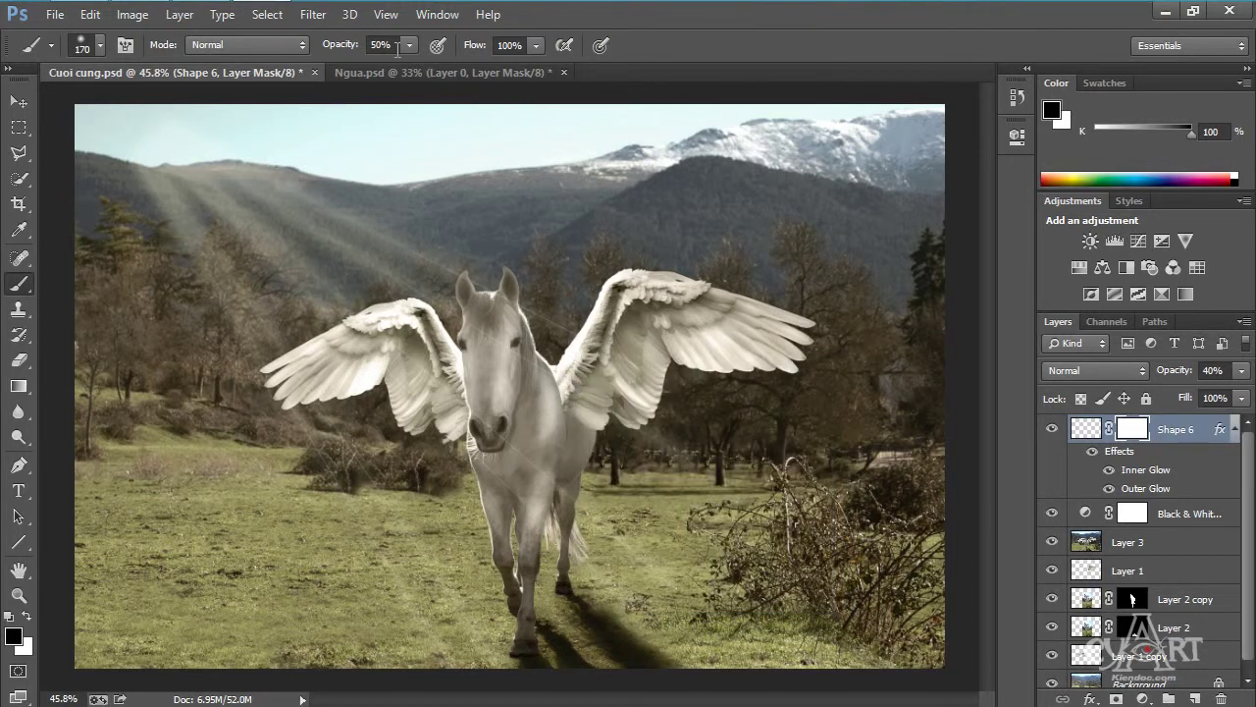
pyautogui.press('3')
pyautogui.moveTo(697, 584)
pyautogui.mouseDown()
pyautogui.moveTo(502, 459)
pyautogui.moveTo(674, 456)
pyautogui.moveTo(539, 346)
pyautogui.moveTo(601, 334)
pyautogui.moveTo(624, 541)
pyautogui.moveTo(341, 397)
pyautogui.moveTo(448, 639)
pyautogui.moveTo(443, 630)
pyautogui.mouseUp()
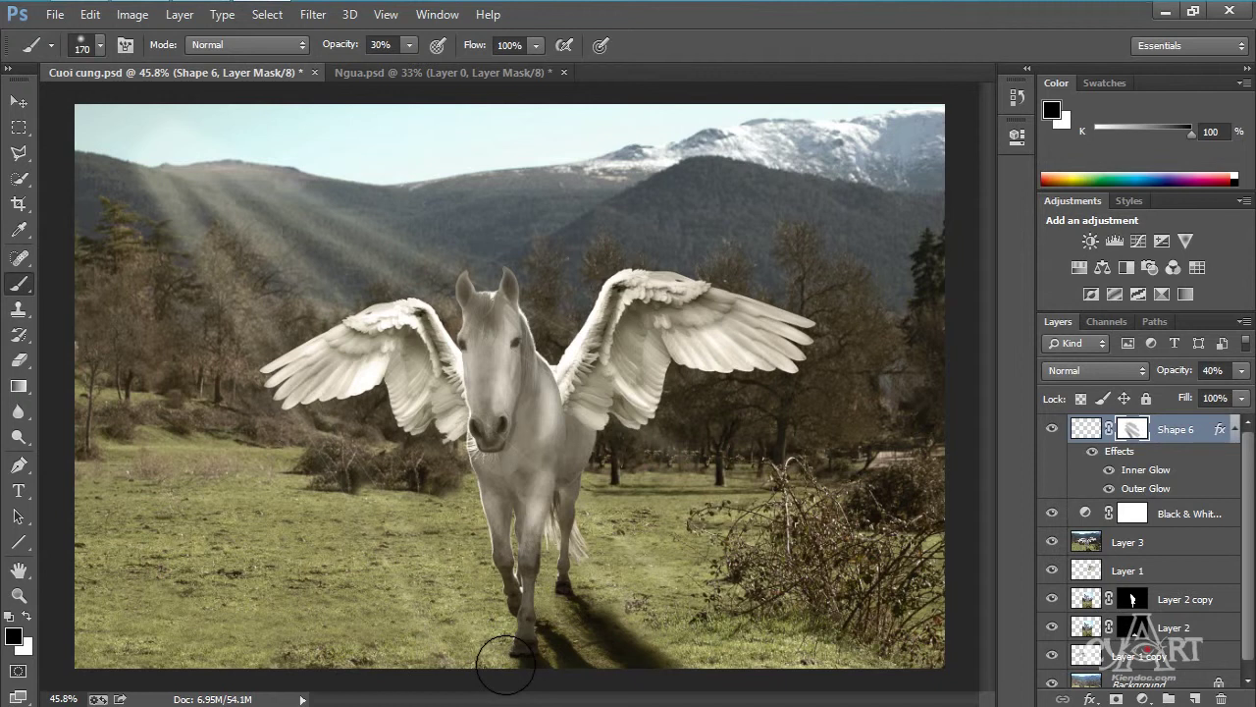